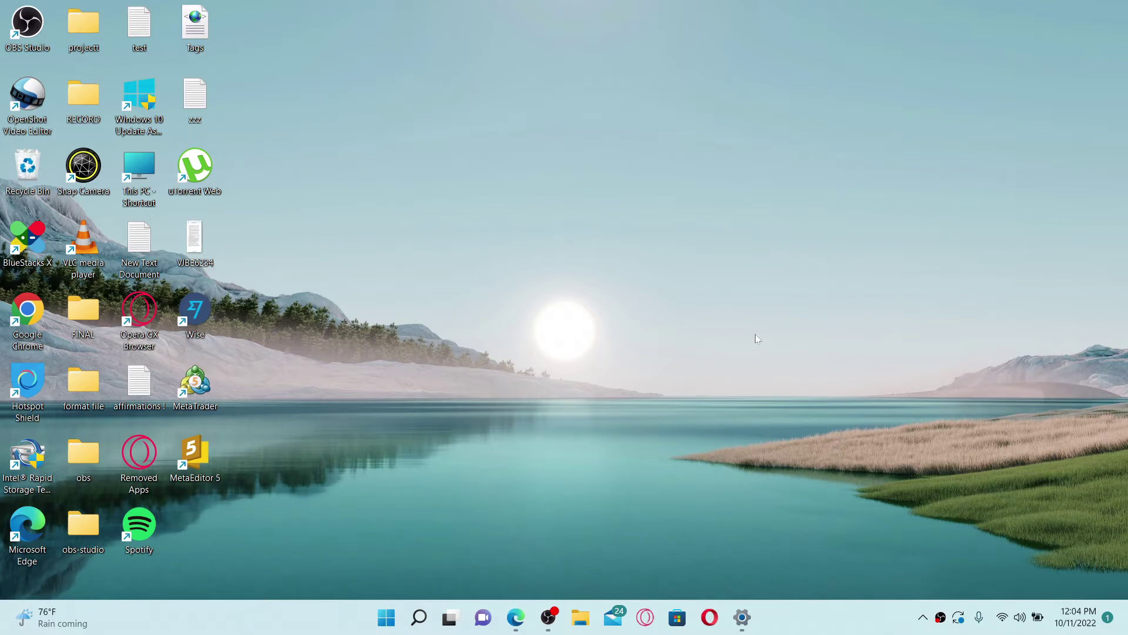
click(516, 618)
click(274, 37)
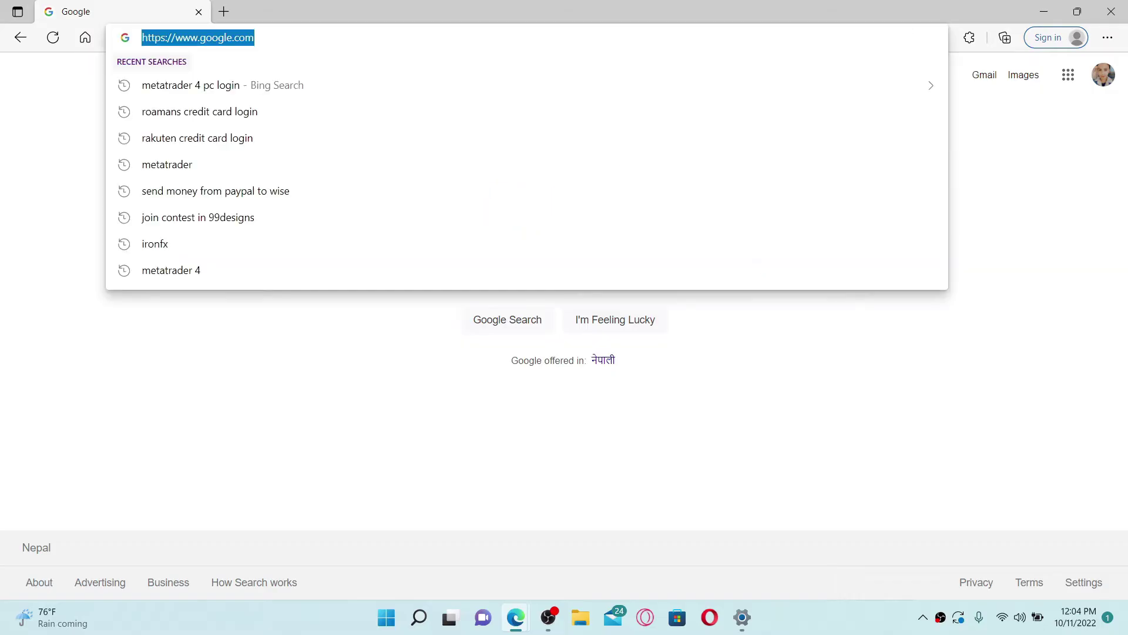
text(www)
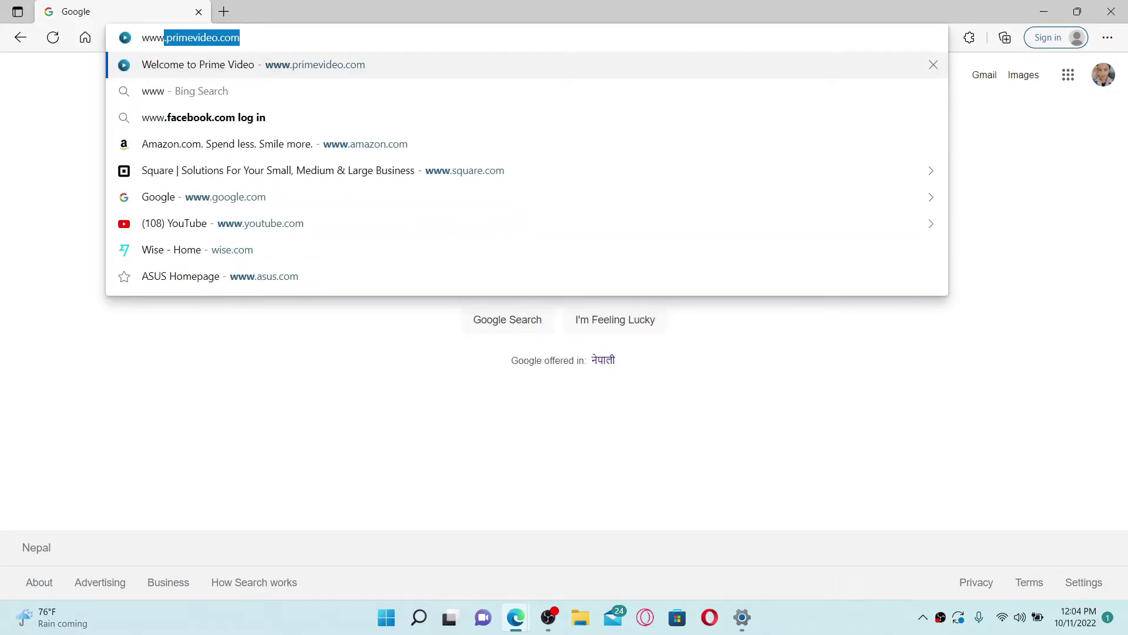
text(.for)
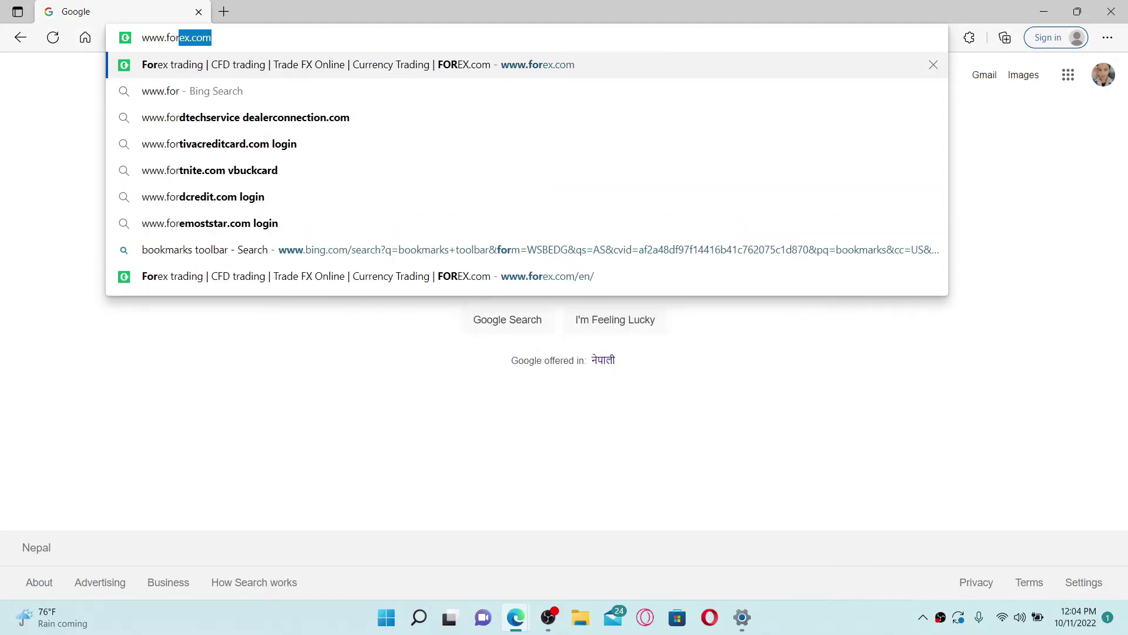
text(ex.com)
key(Return)
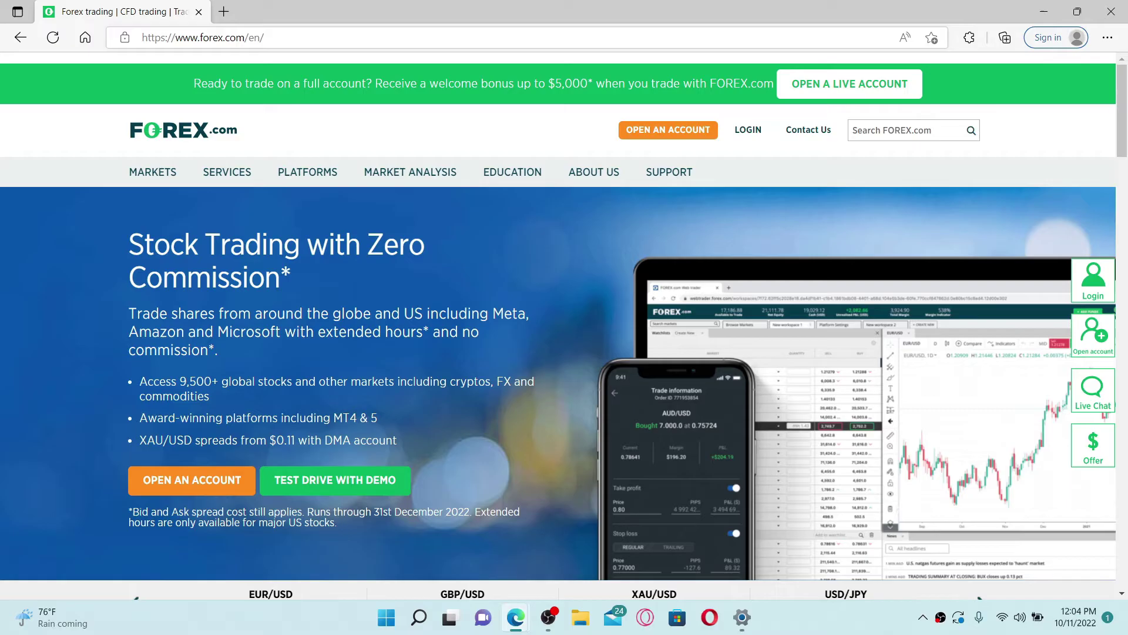
Go to Open an Account and start a Standard FOREX.com account application
click(668, 130)
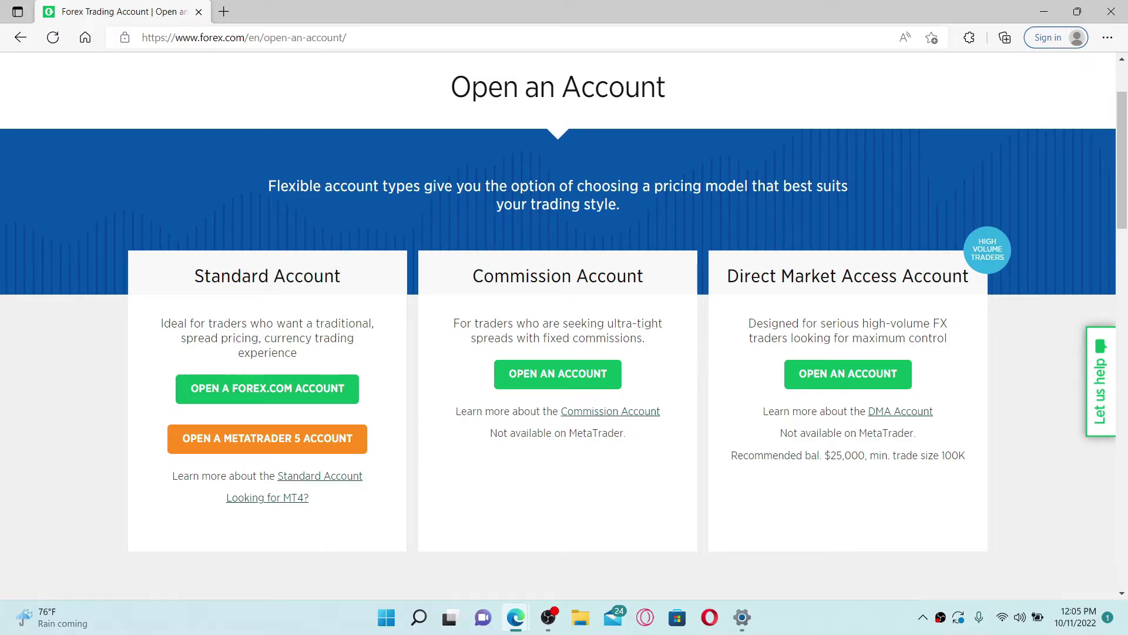
click(287, 392)
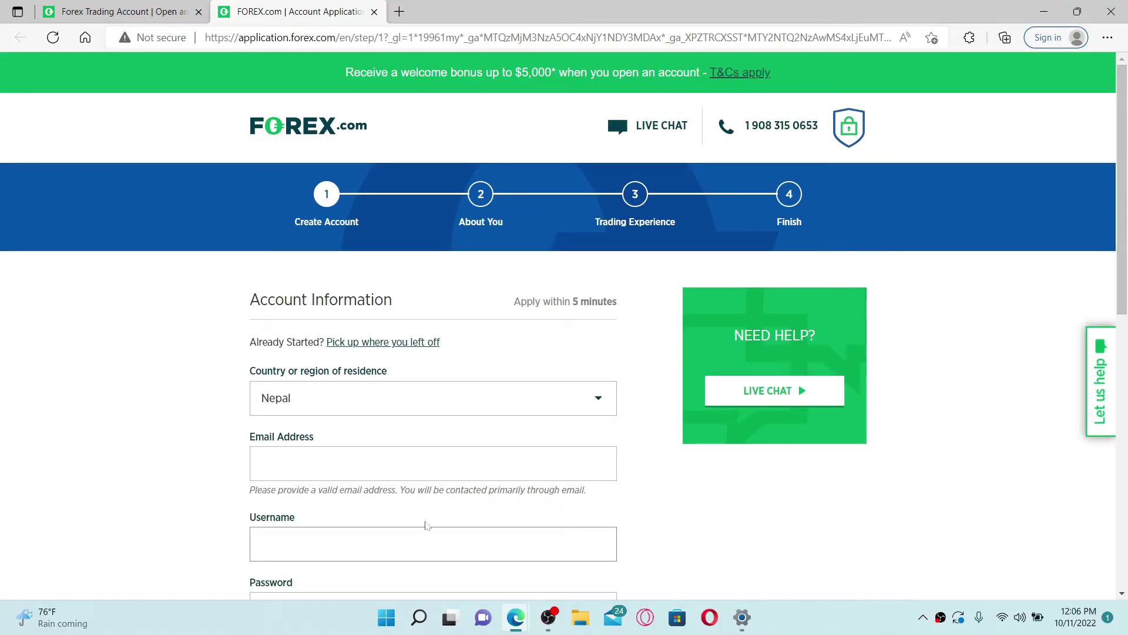
scroll(426, 529, down, 3)
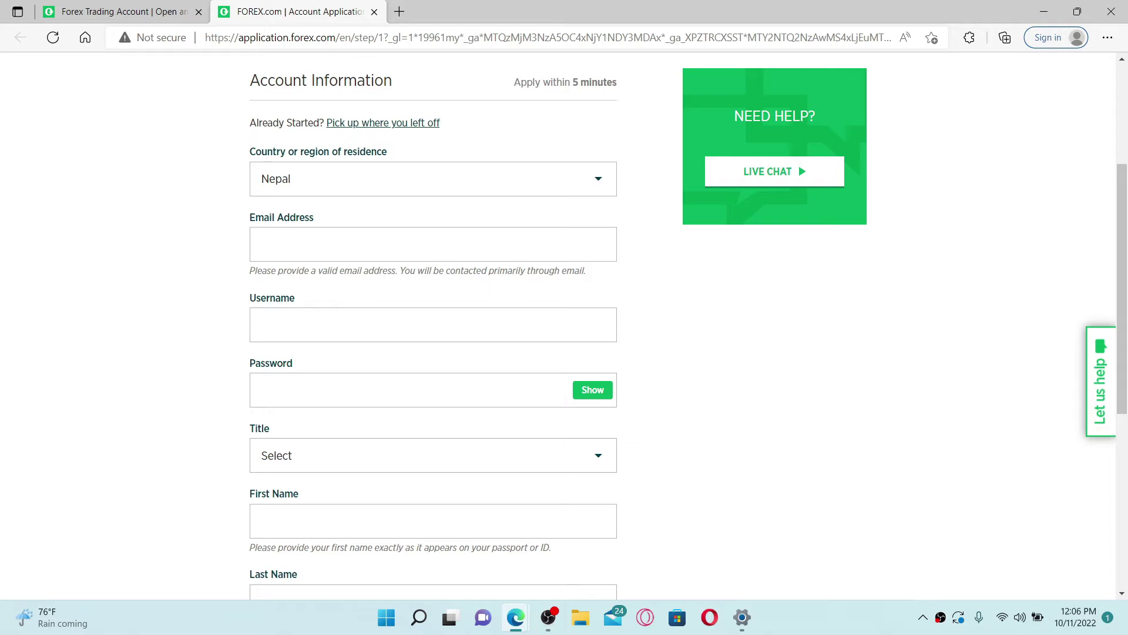
scroll(406, 311, down, 3)
scroll(405, 311, down, 2)
scroll(406, 311, up, 8)
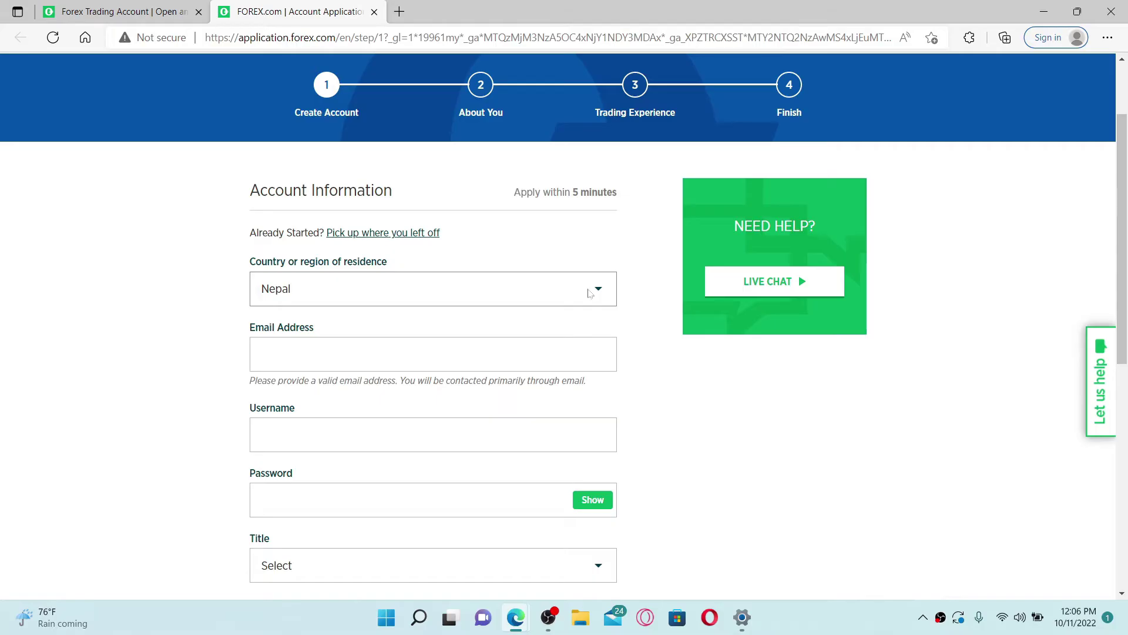
Check the country options, enter the email address accepting autofill, and move to Username
click(589, 291)
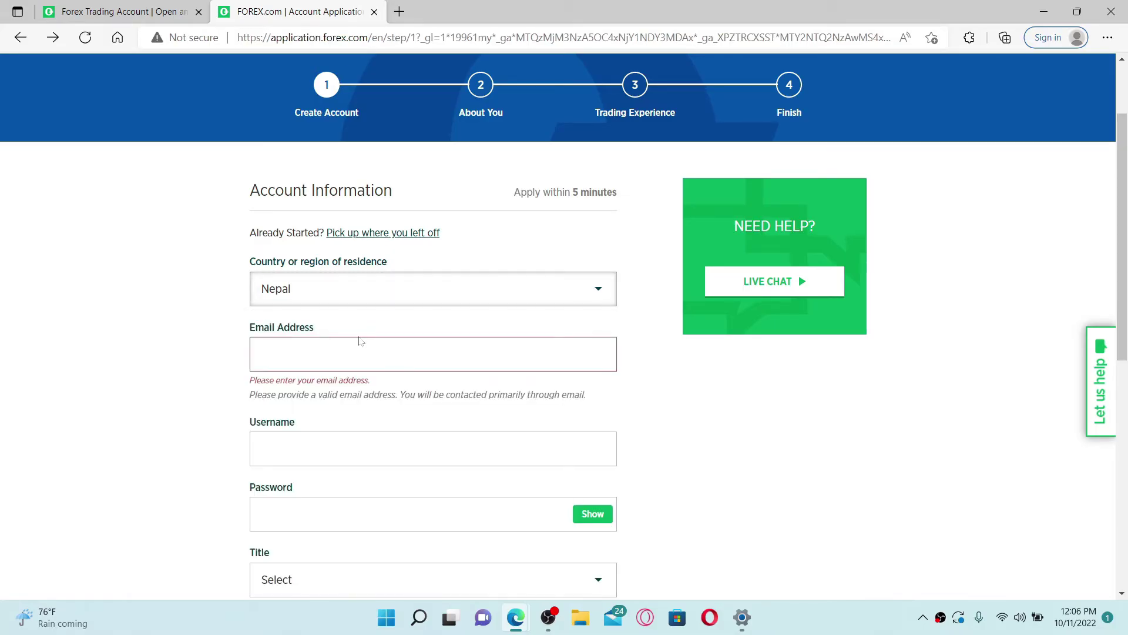
click(361, 353)
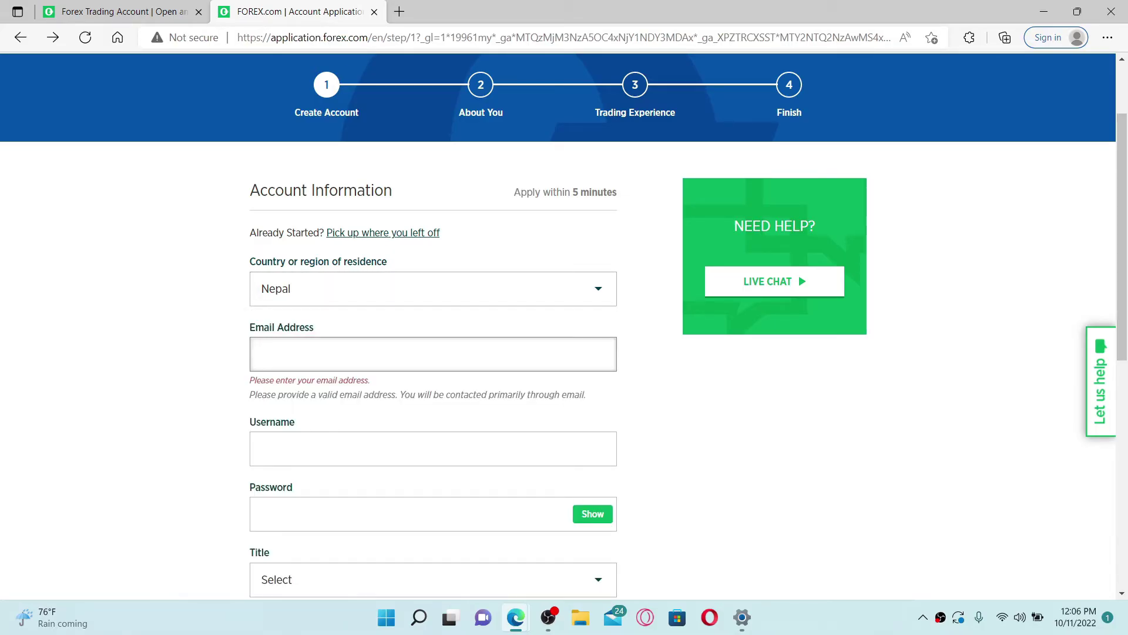
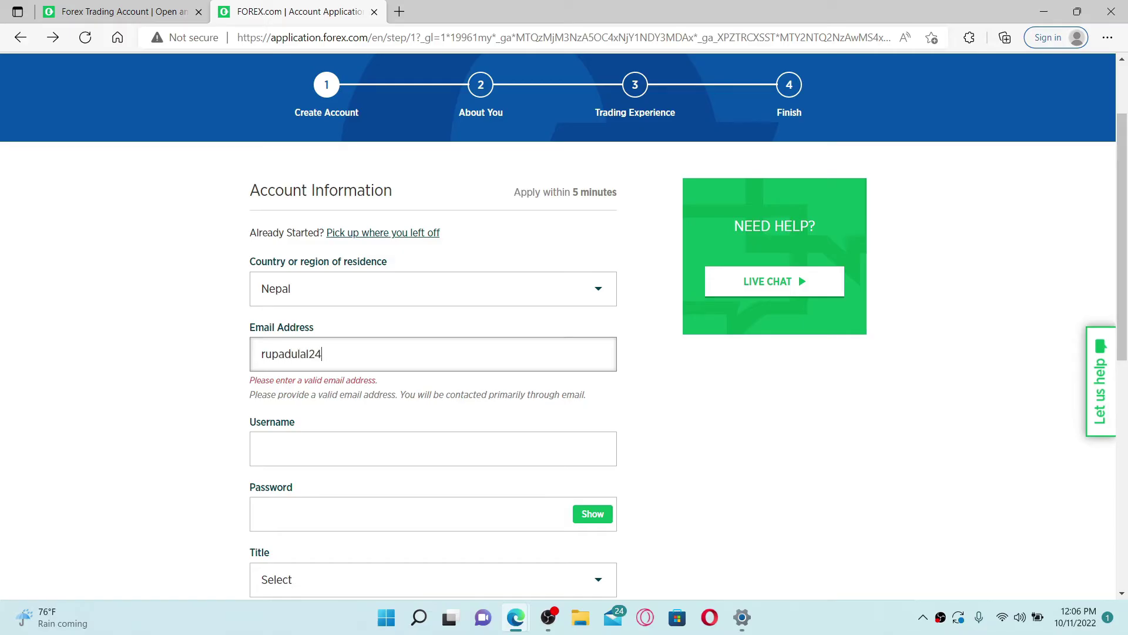
key(Down)
key(Return)
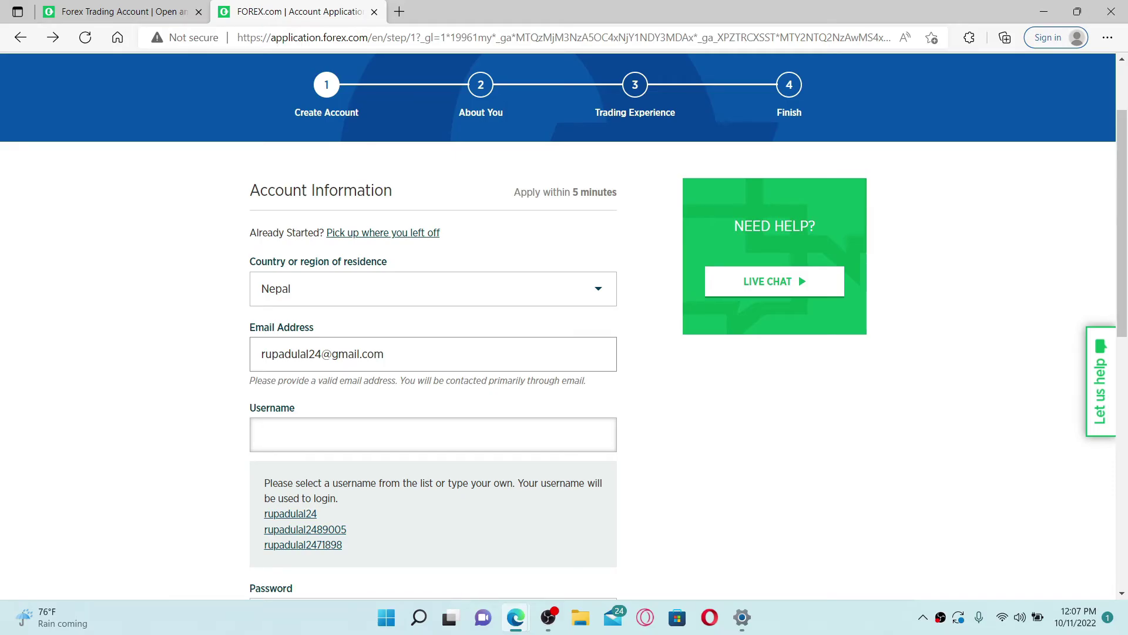
Take the first suggested username, enter the password, choose Ms., last name and start the birth date
click(290, 513)
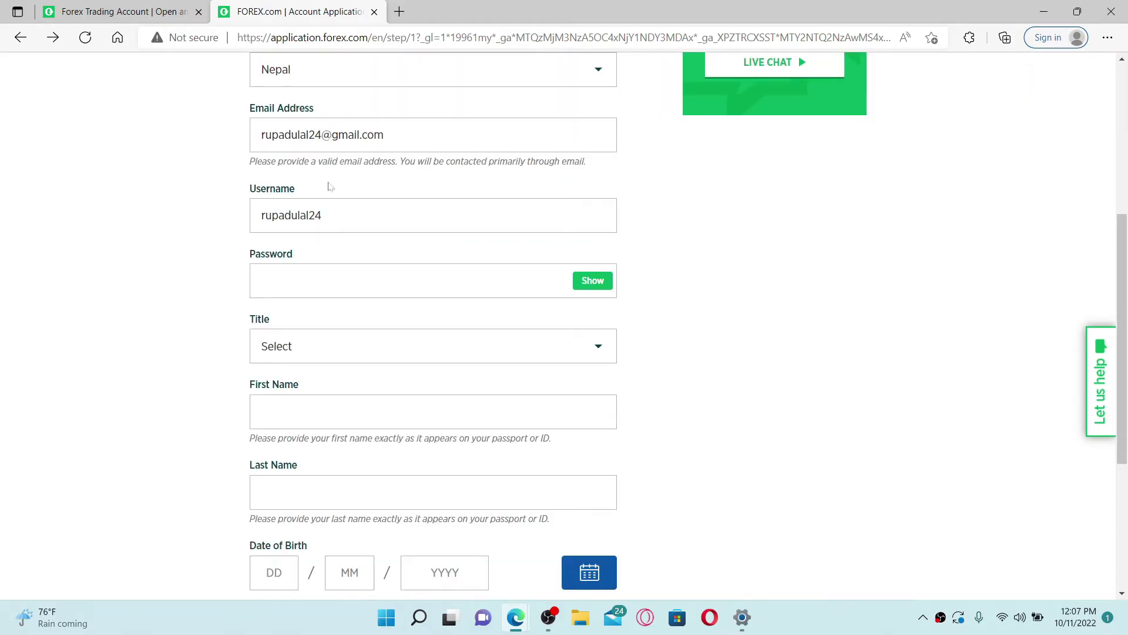
key(Tab)
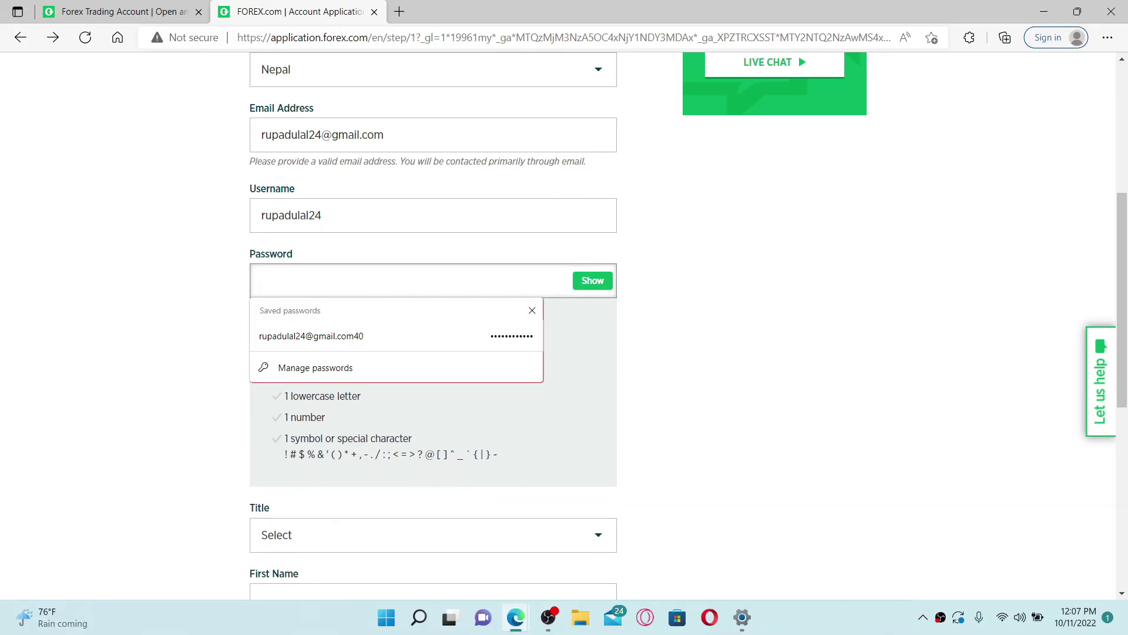
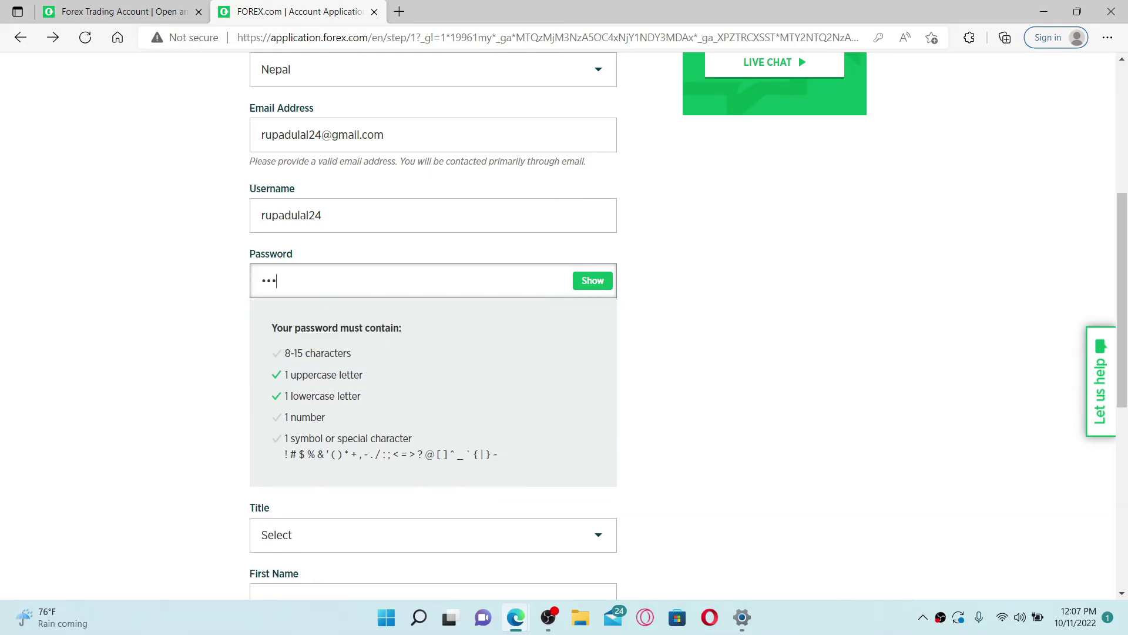
click(335, 354)
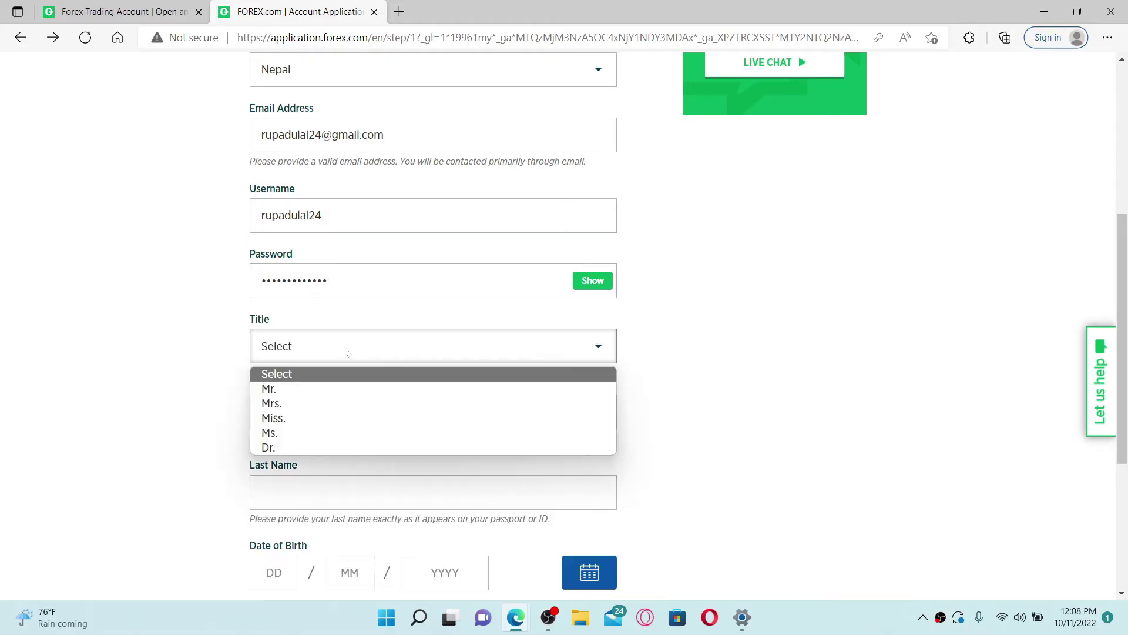
click(286, 432)
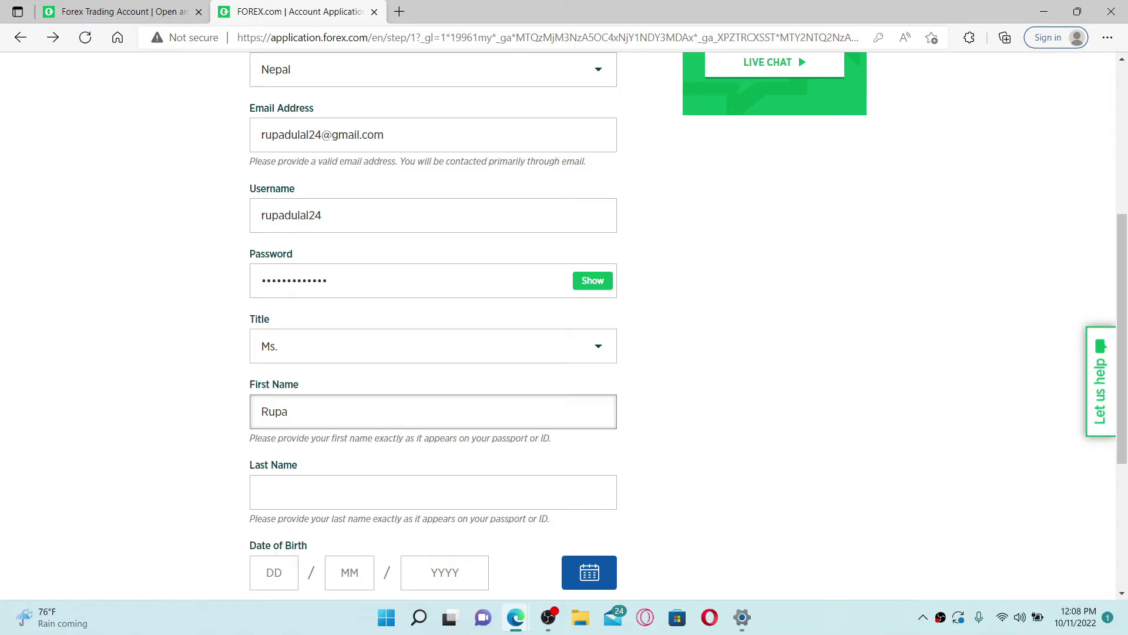
key(Tab)
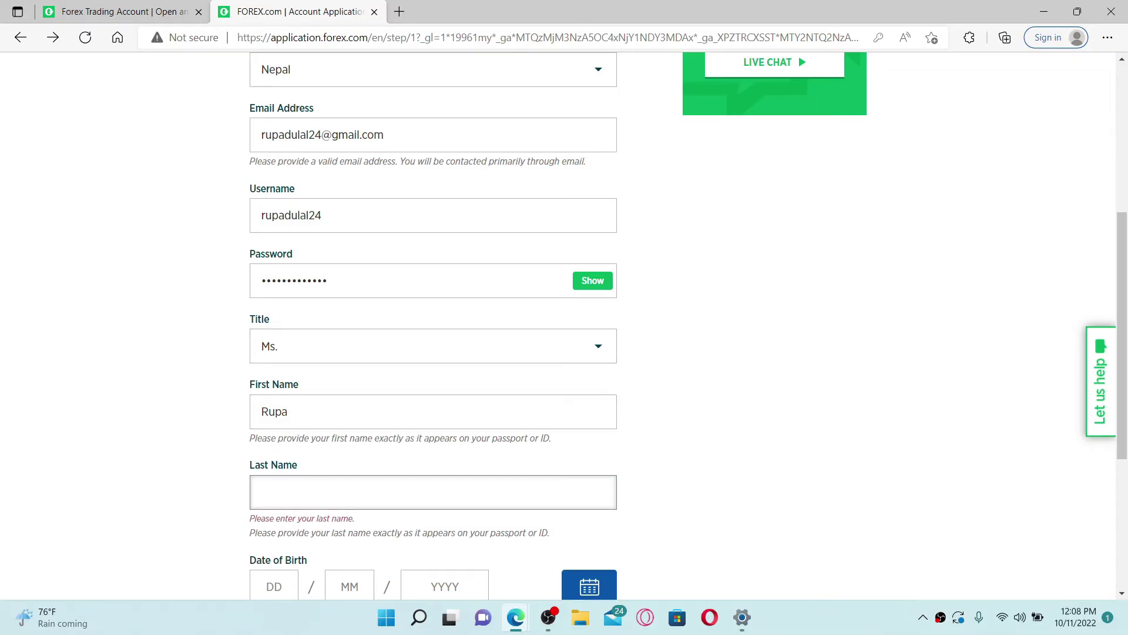
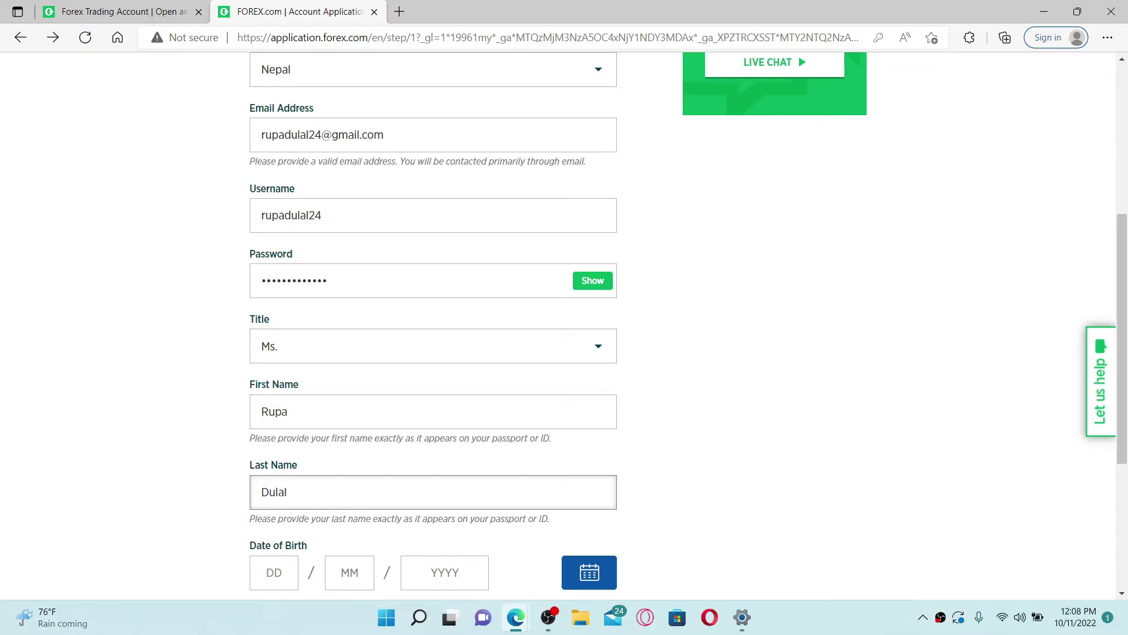
scroll(432, 352, down, 3)
click(273, 352)
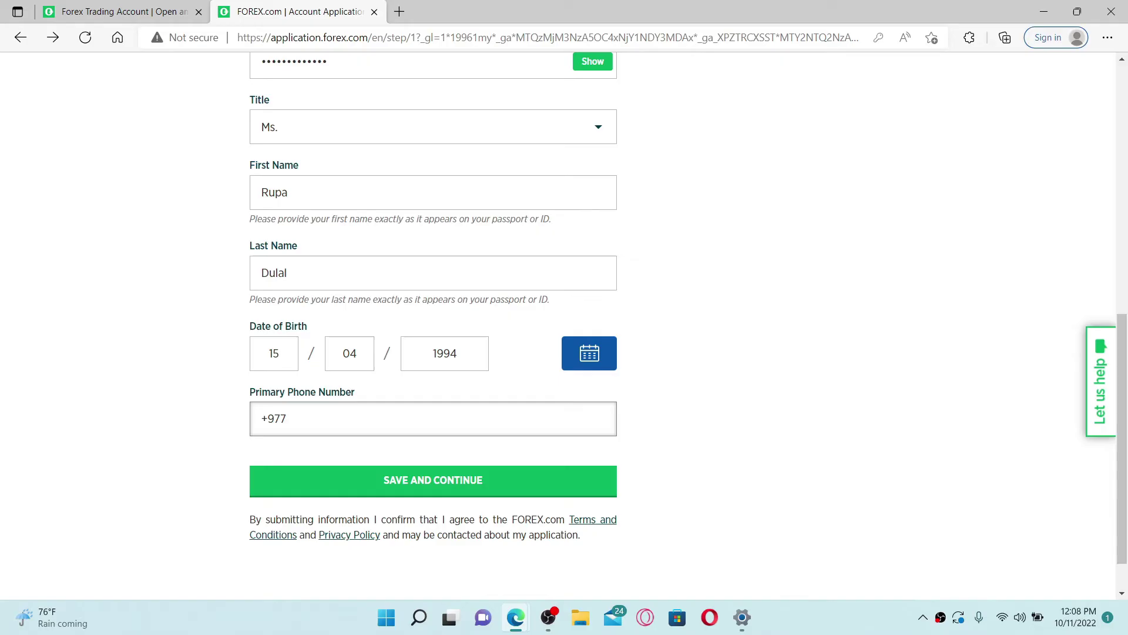
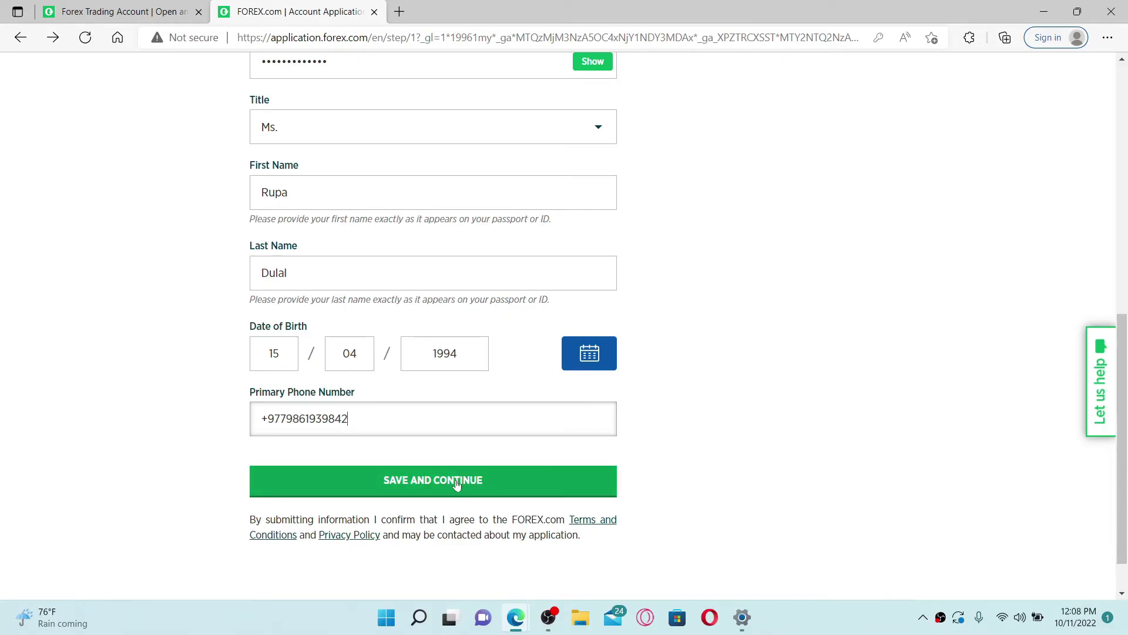
Save the personal details and begin entering the street address on the Home Address step
click(484, 486)
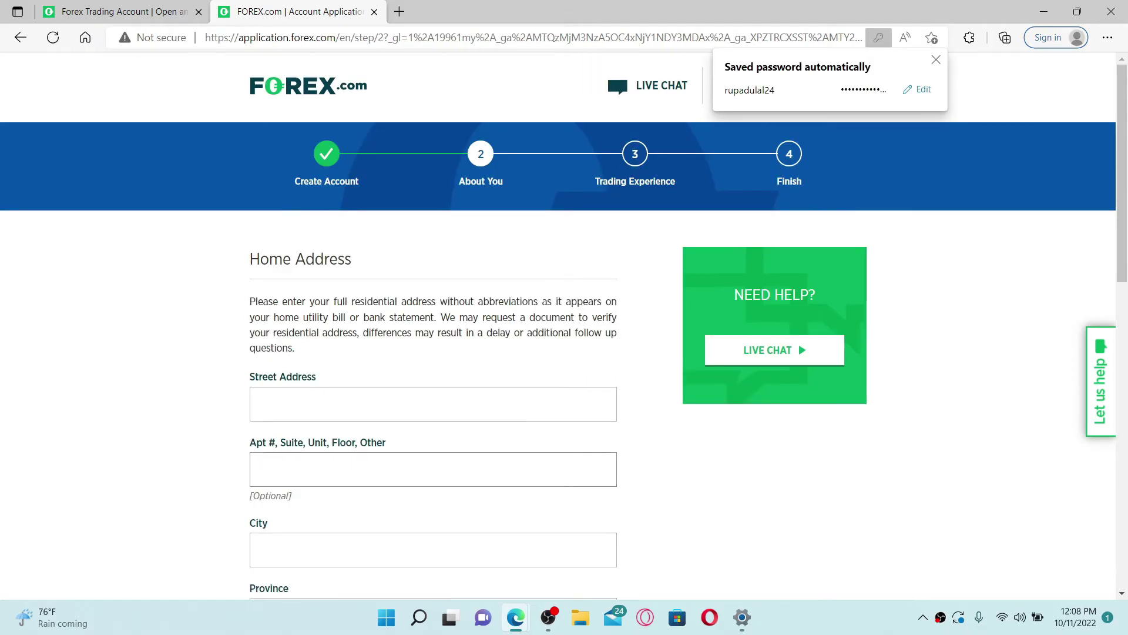
scroll(489, 462, down, 3)
scroll(490, 463, down, 3)
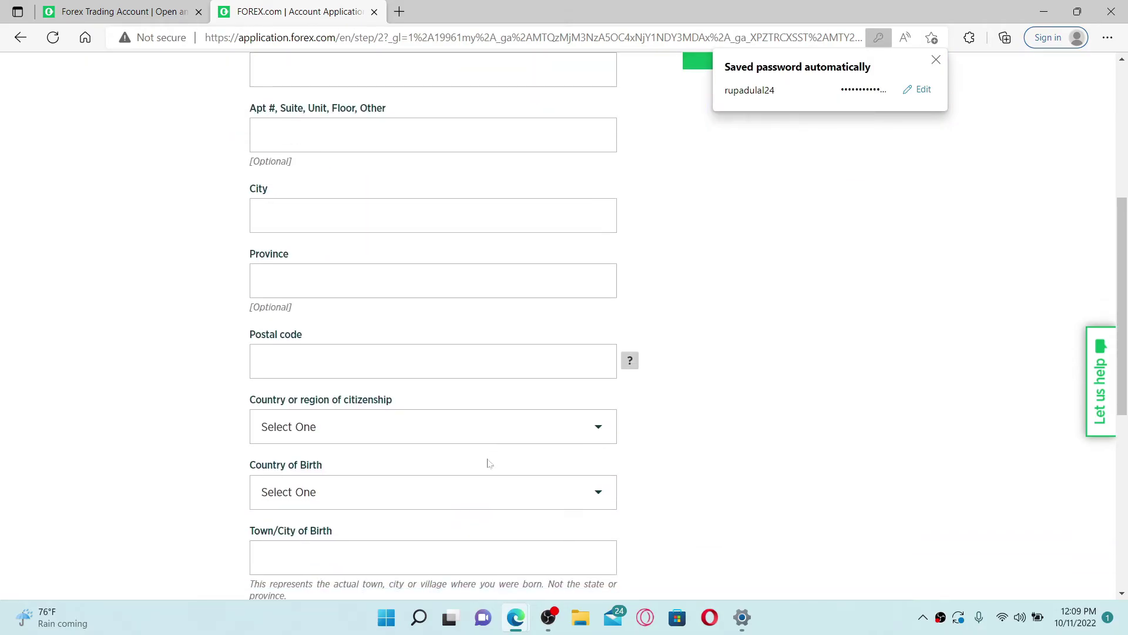
scroll(489, 464, down, 3)
scroll(489, 463, up, 4)
scroll(489, 353, up, 4)
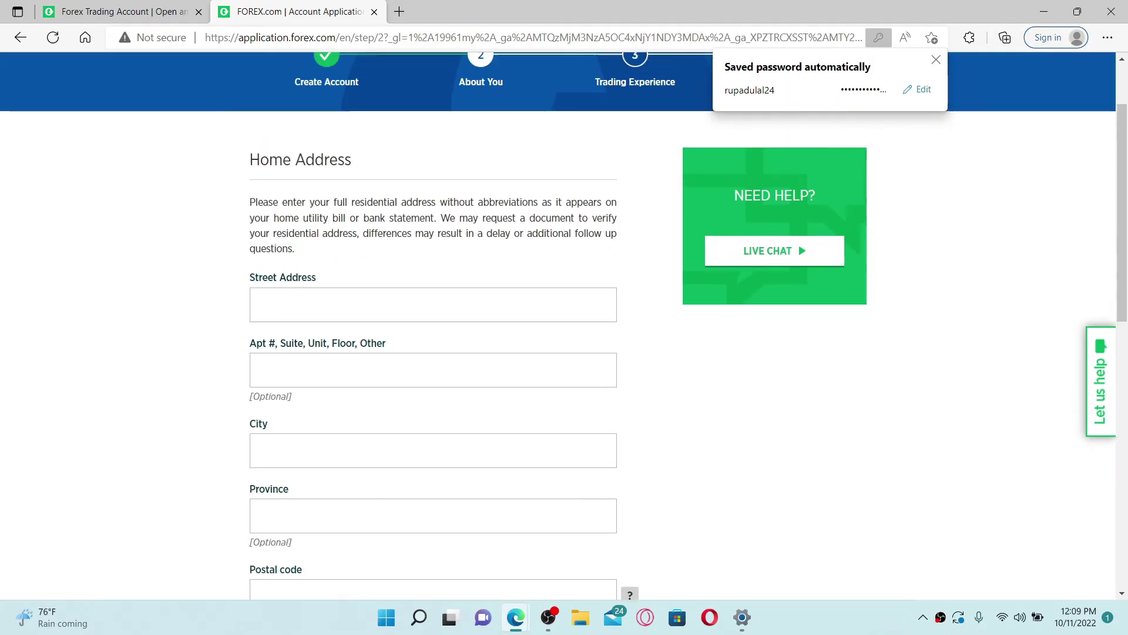
scroll(489, 353, up, 2)
scroll(490, 353, down, 3)
click(432, 184)
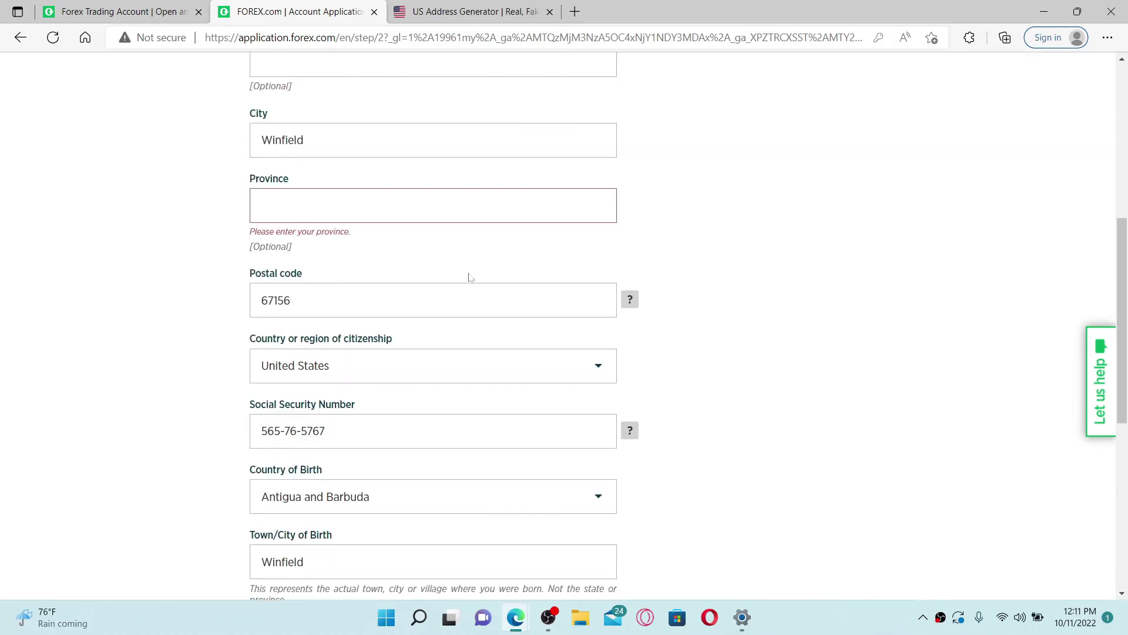
scroll(542, 250, down, 3)
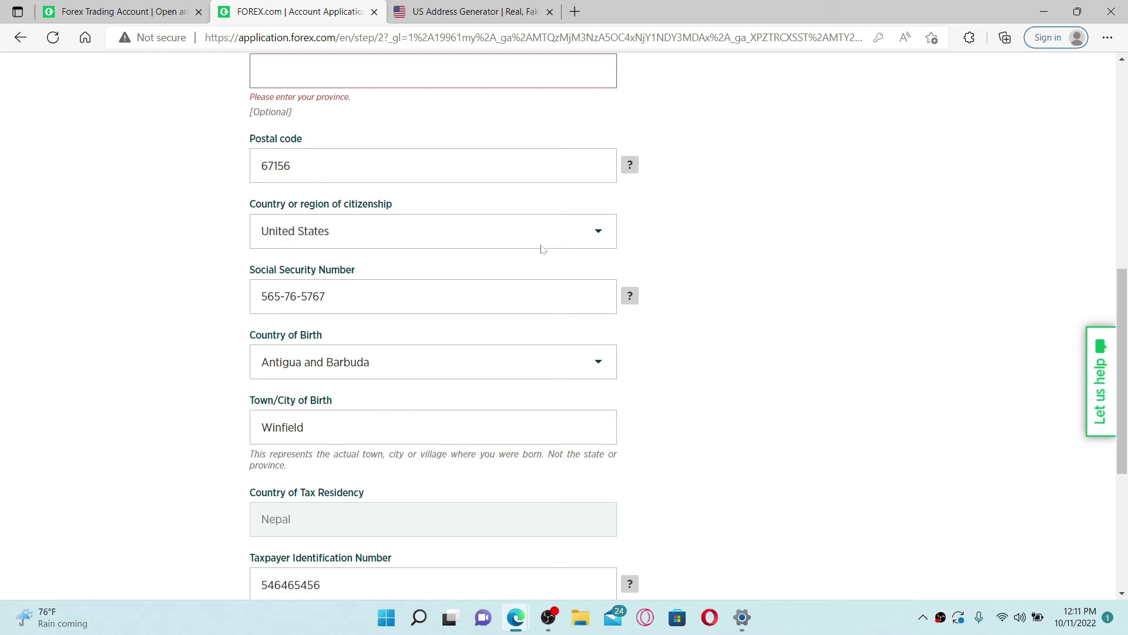
scroll(542, 249, down, 2)
scroll(541, 250, down, 2)
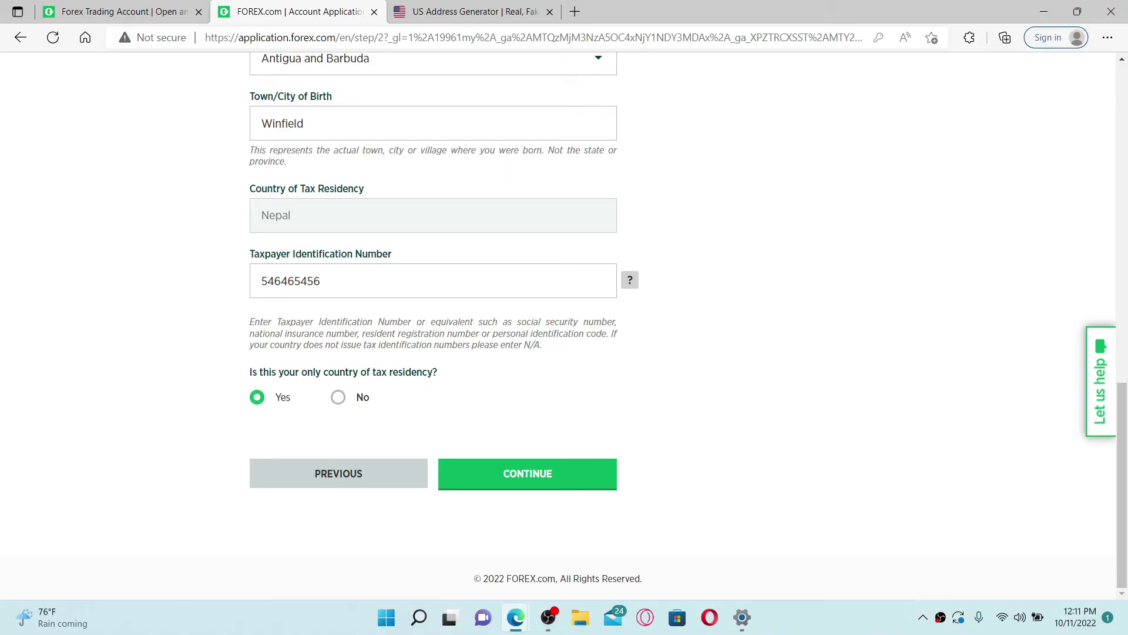
Continue through Trading Experience, submit the answers and agree to the declaration statements
click(554, 475)
scroll(441, 353, down, 2)
scroll(441, 353, up, 2)
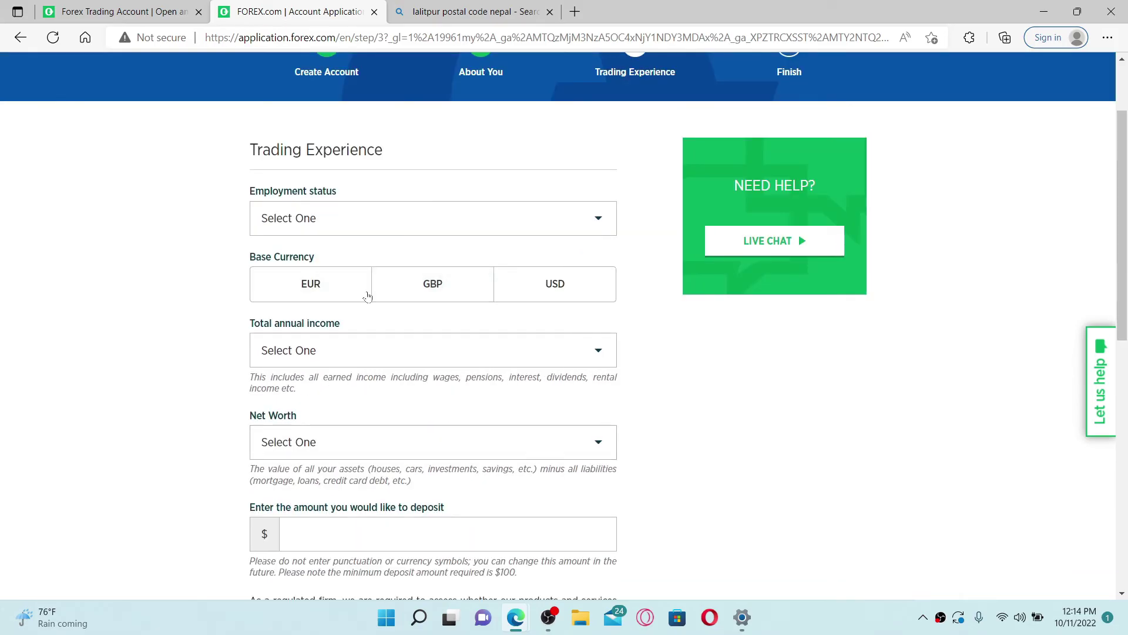
scroll(368, 296, down, 3)
scroll(358, 429, up, 3)
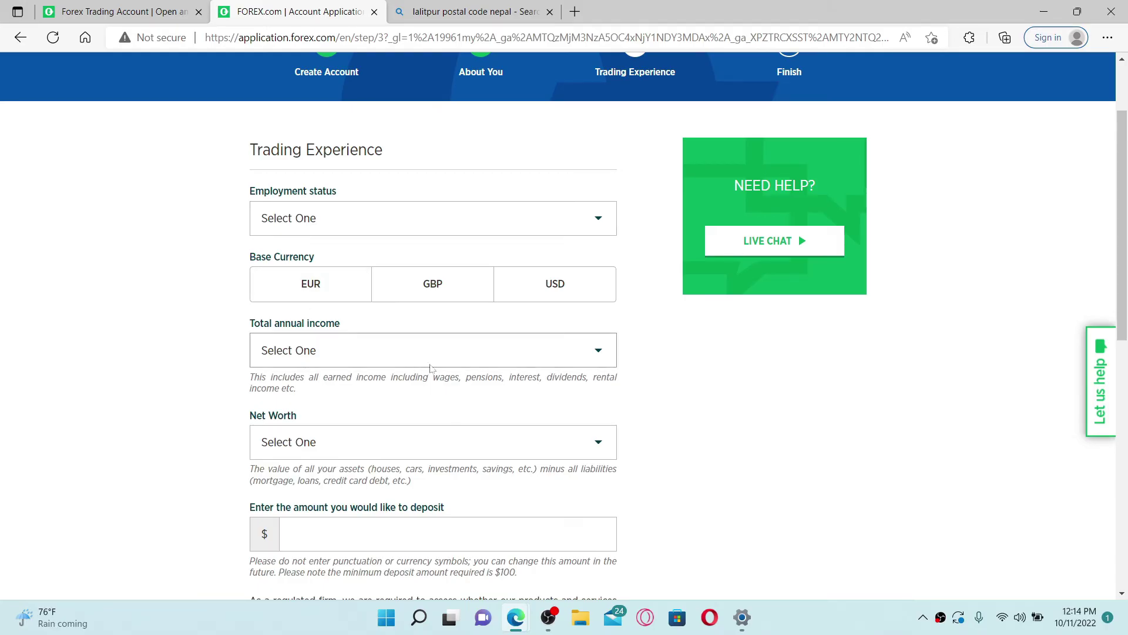
scroll(432, 370, down, 2)
scroll(432, 371, down, 1)
scroll(375, 423, down, 3)
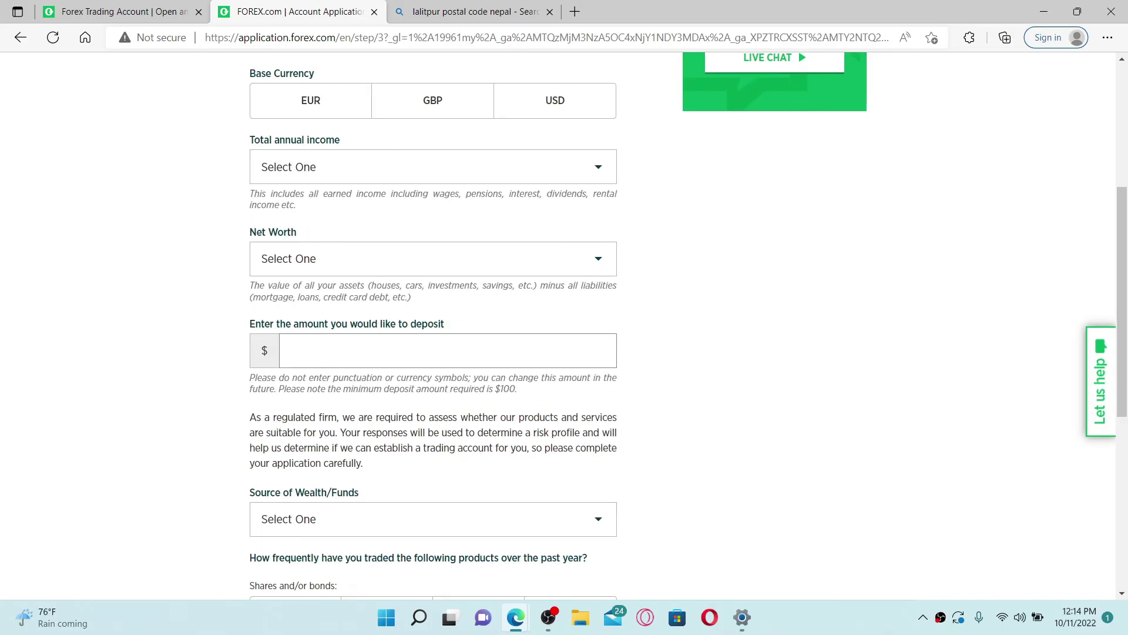
scroll(375, 423, down, 3)
scroll(375, 424, down, 3)
scroll(375, 423, down, 3)
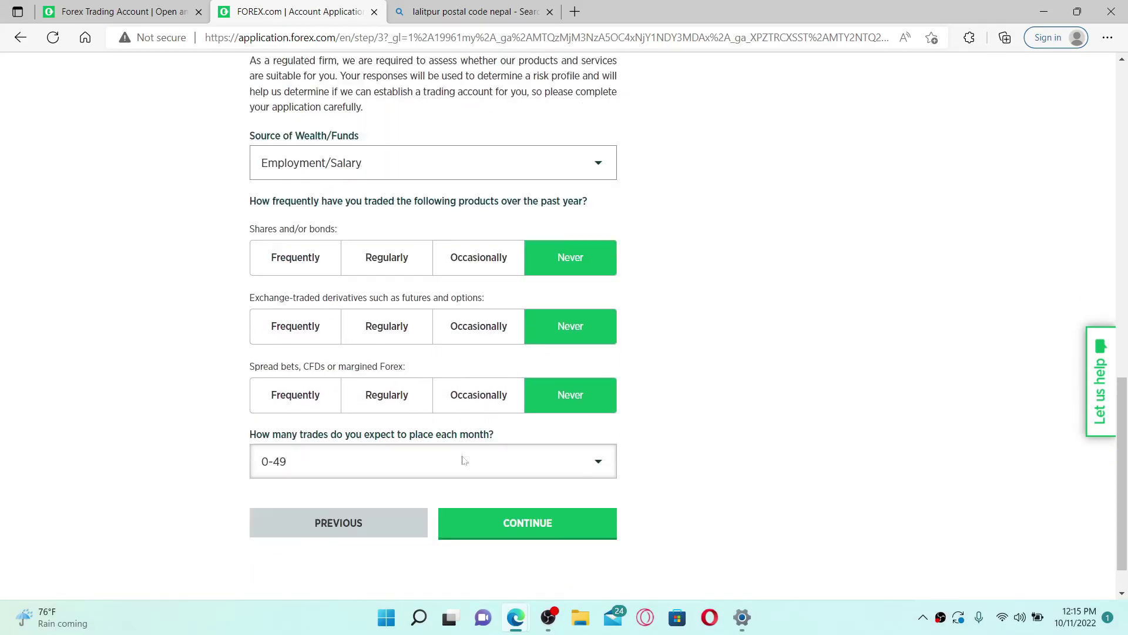
scroll(463, 461, down, 1)
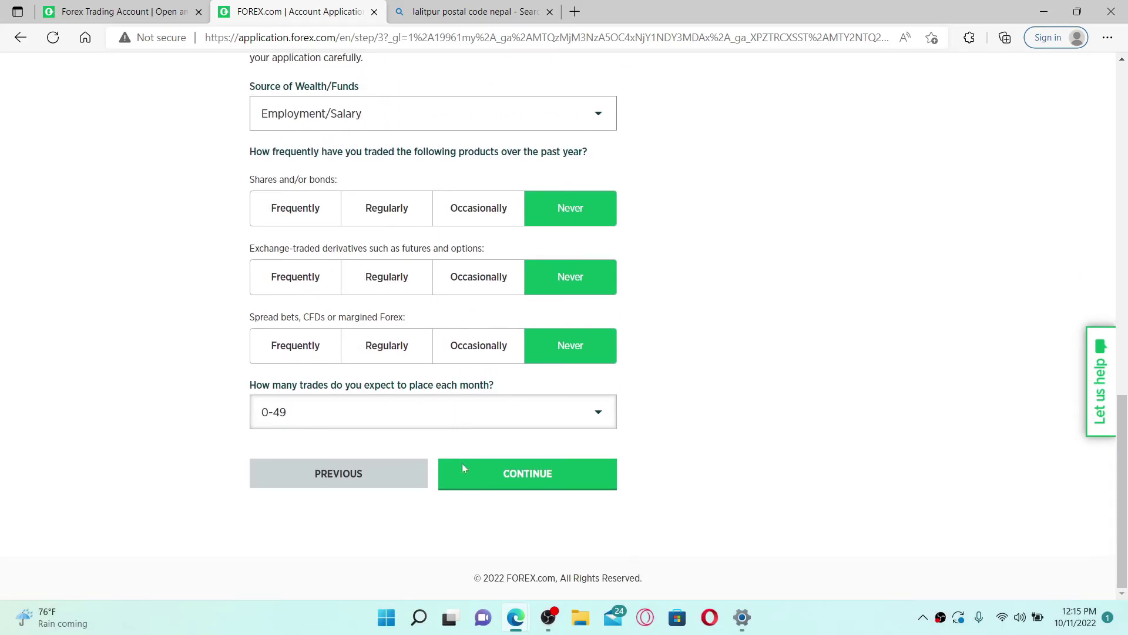
click(535, 477)
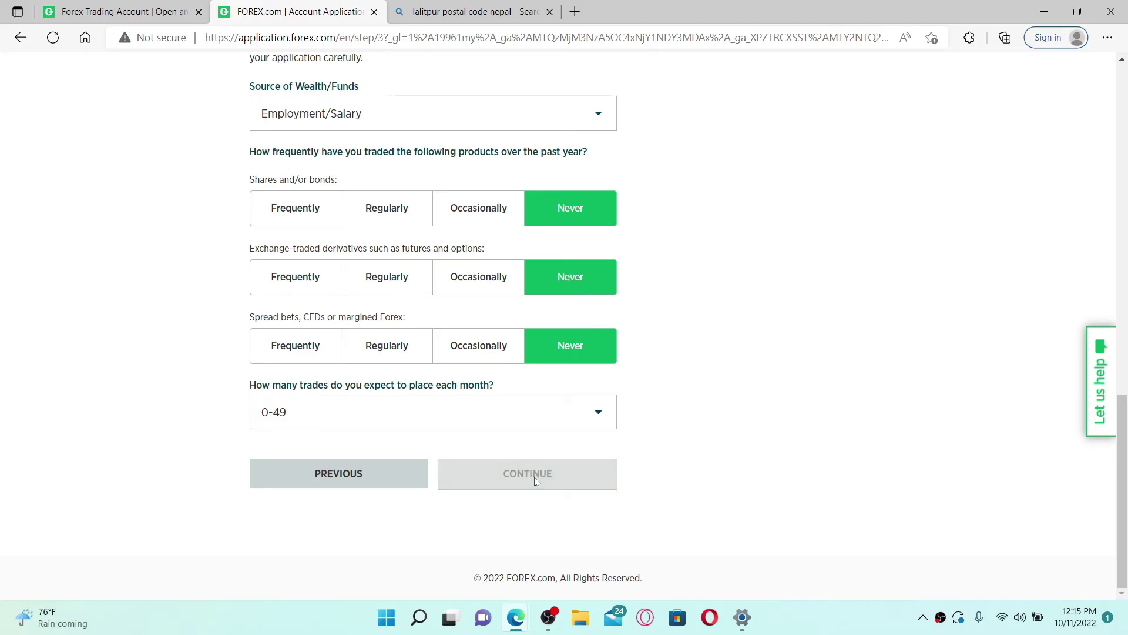
click(280, 358)
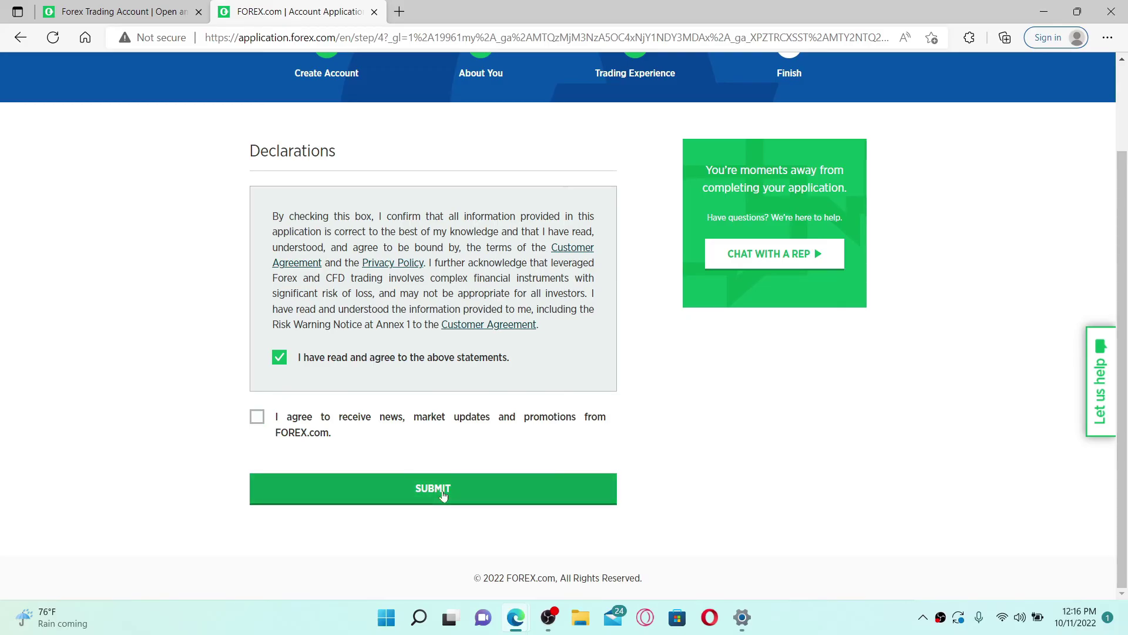
Submit the completed account application for processing
click(444, 495)
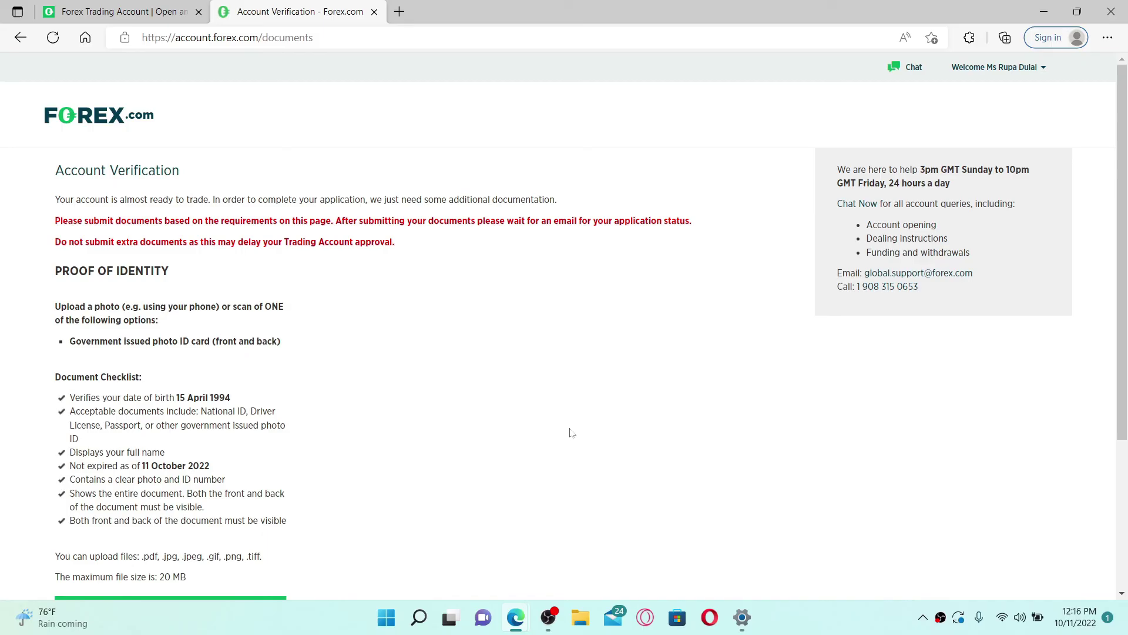
scroll(363, 351, down, 1)
scroll(363, 351, up, 1)
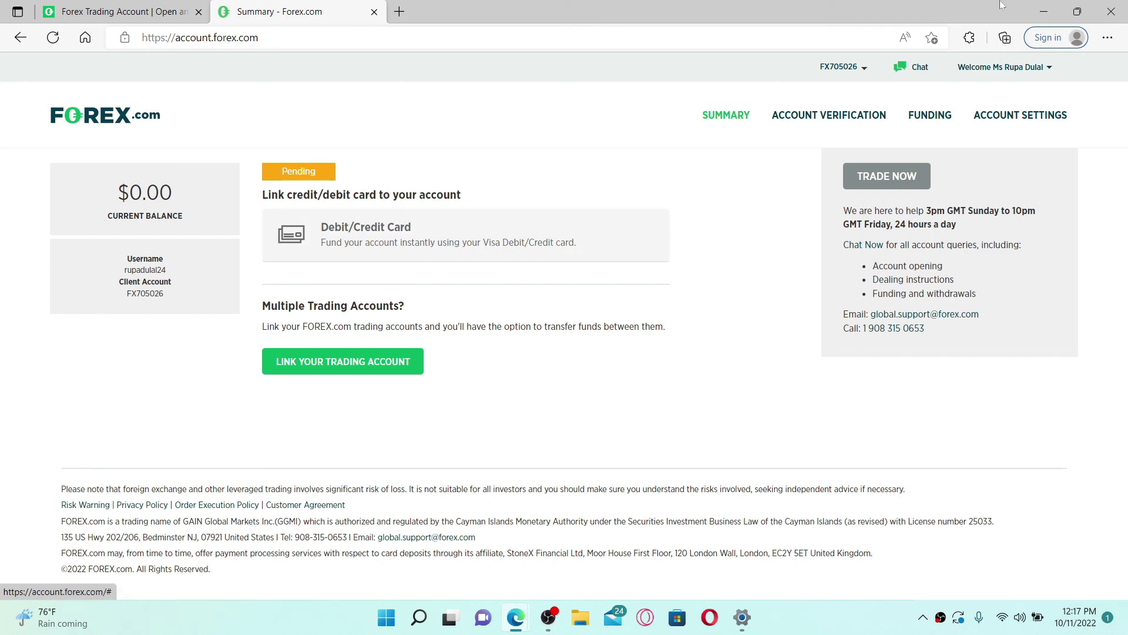
Minimize the browser to show the Windows desktop
click(1043, 11)
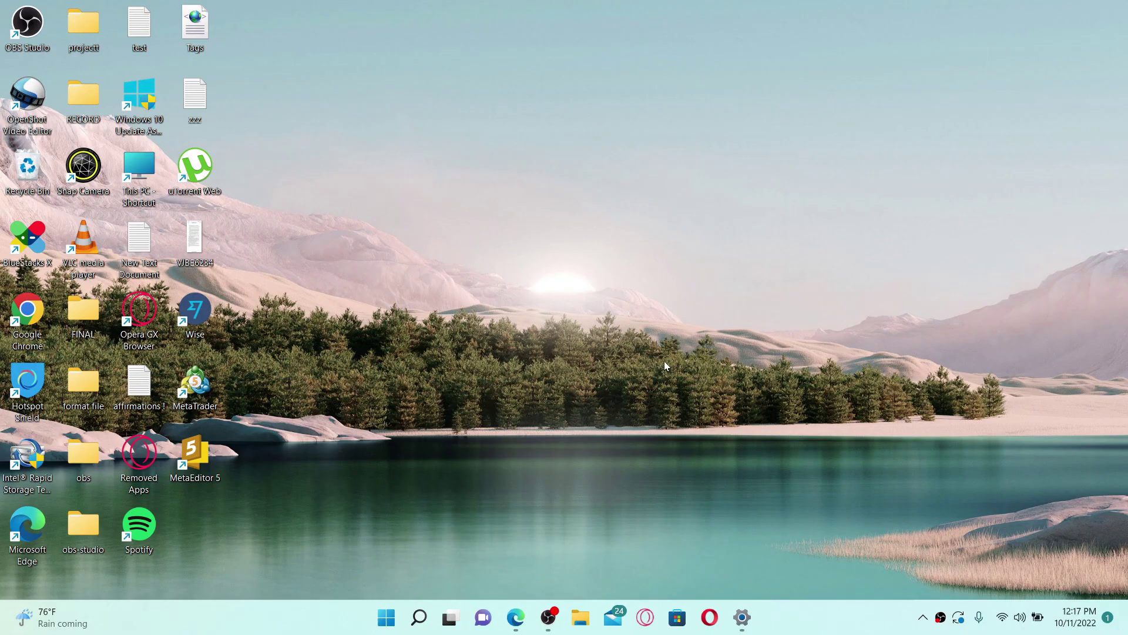